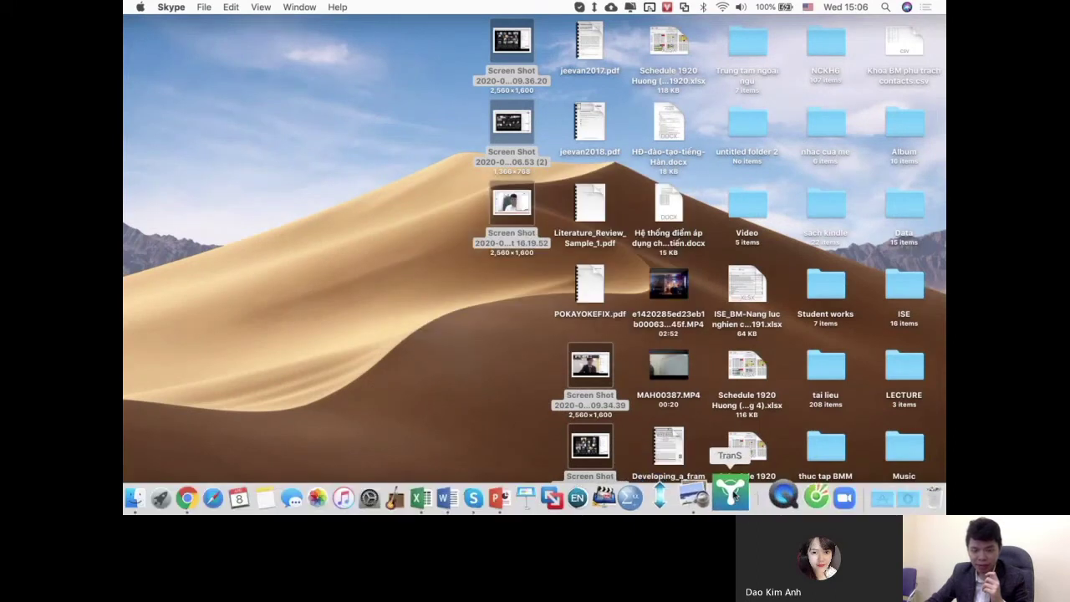
# - Launch TranS from the Dock to bring up its sign-in window
pyautogui.click(733, 494)
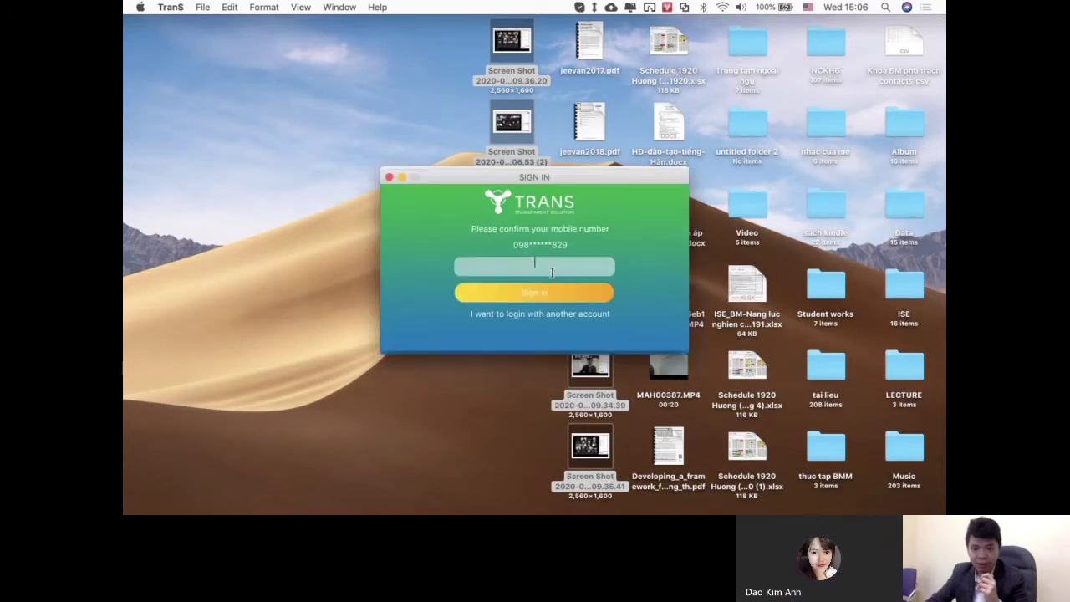
# - Switch to signing in with another account, enter the account username, and sign in
pyautogui.click(517, 315)
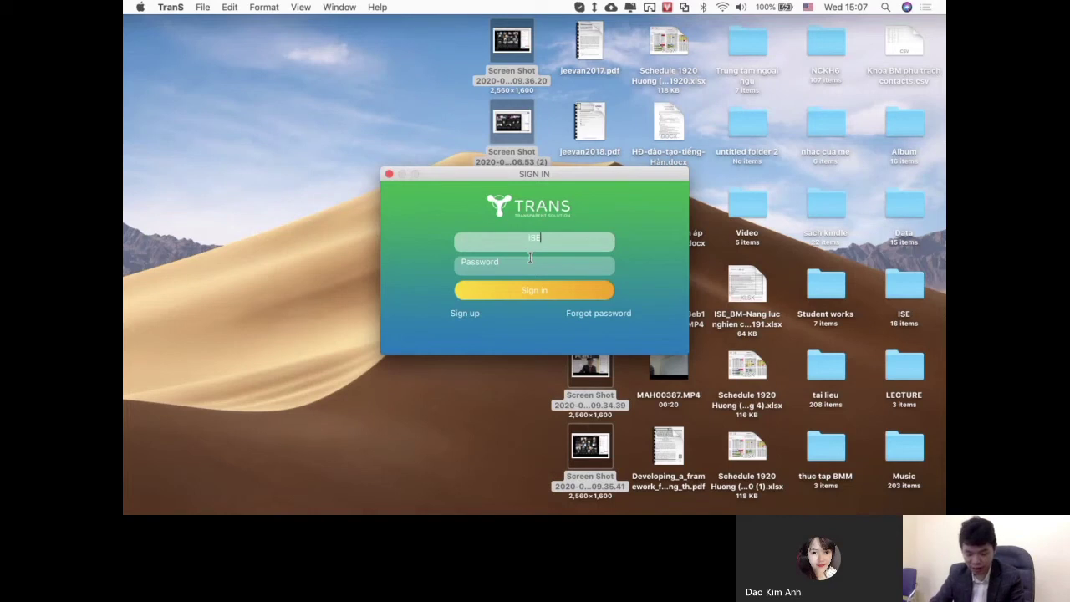
pyautogui.write('DC00')
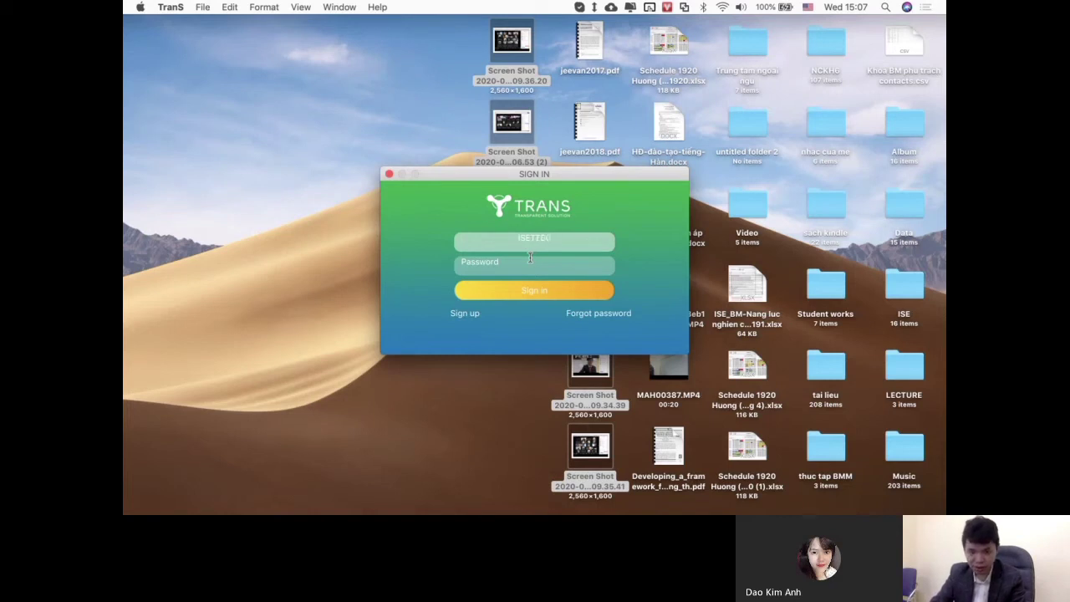
pyautogui.write('1')
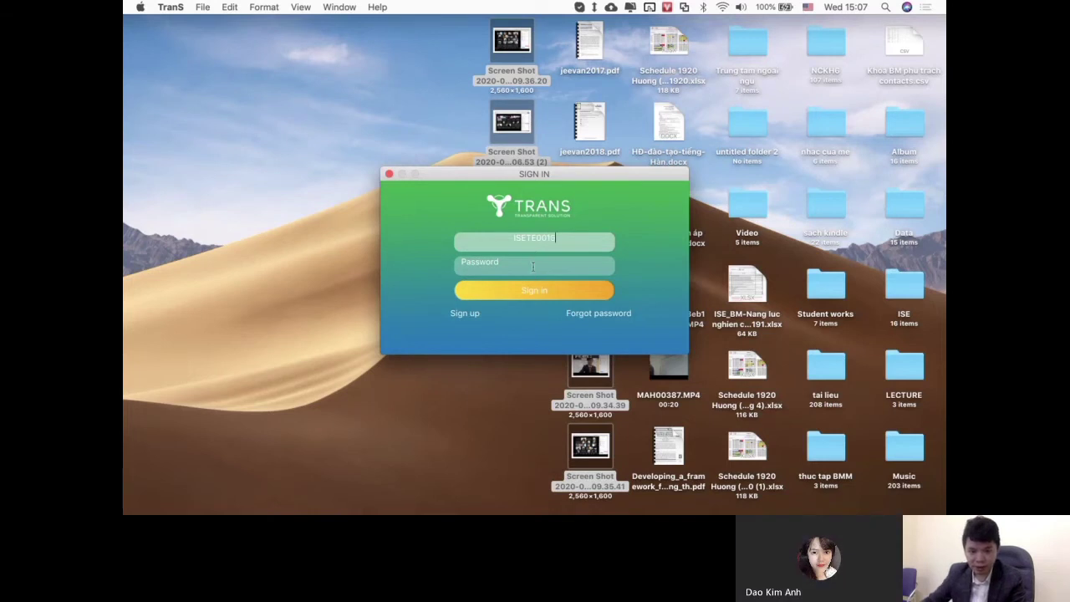
pyautogui.click(549, 294)
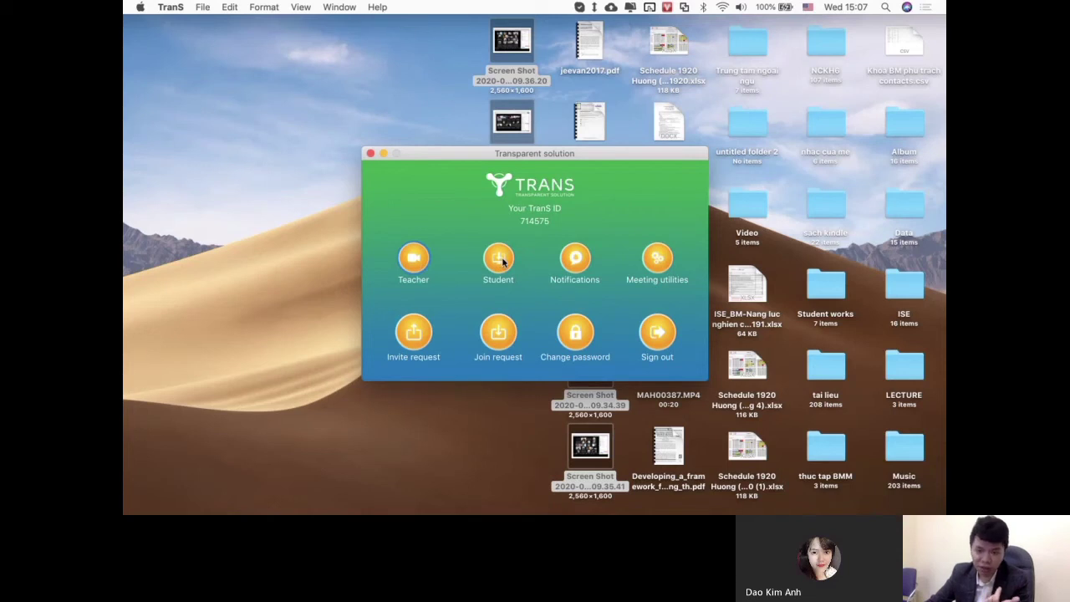
pyautogui.click(658, 258)
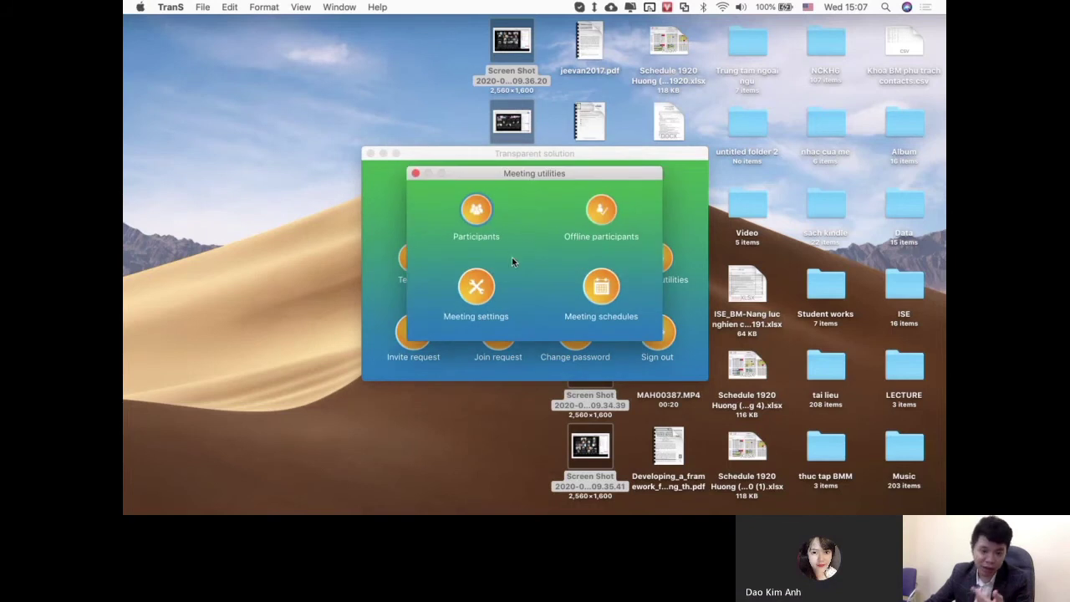
pyautogui.click(415, 173)
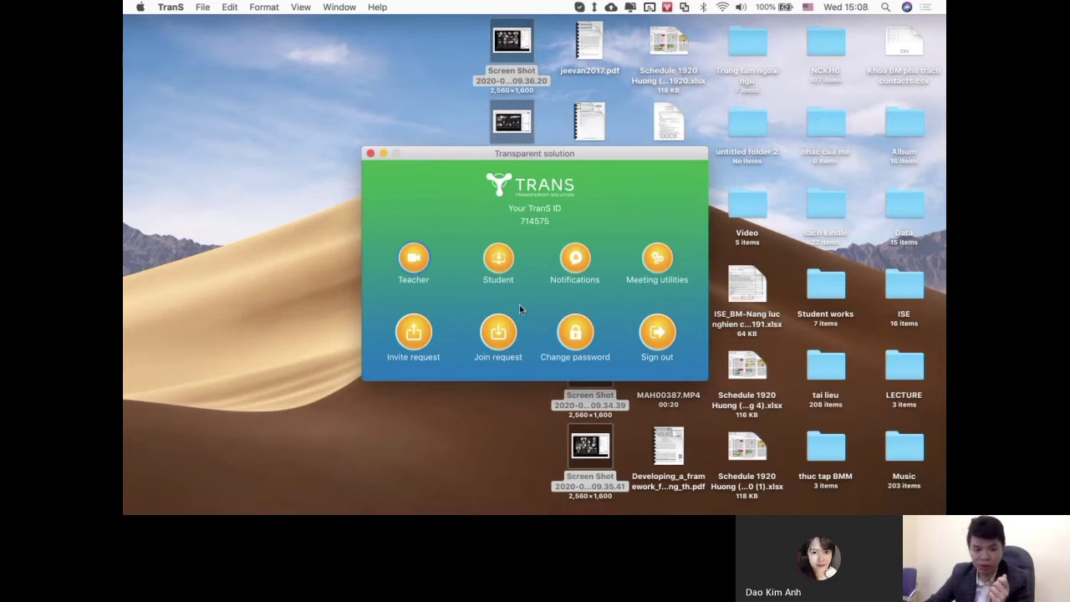
# - Start the class meeting as Teacher and switch on the camera video
pyautogui.click(413, 260)
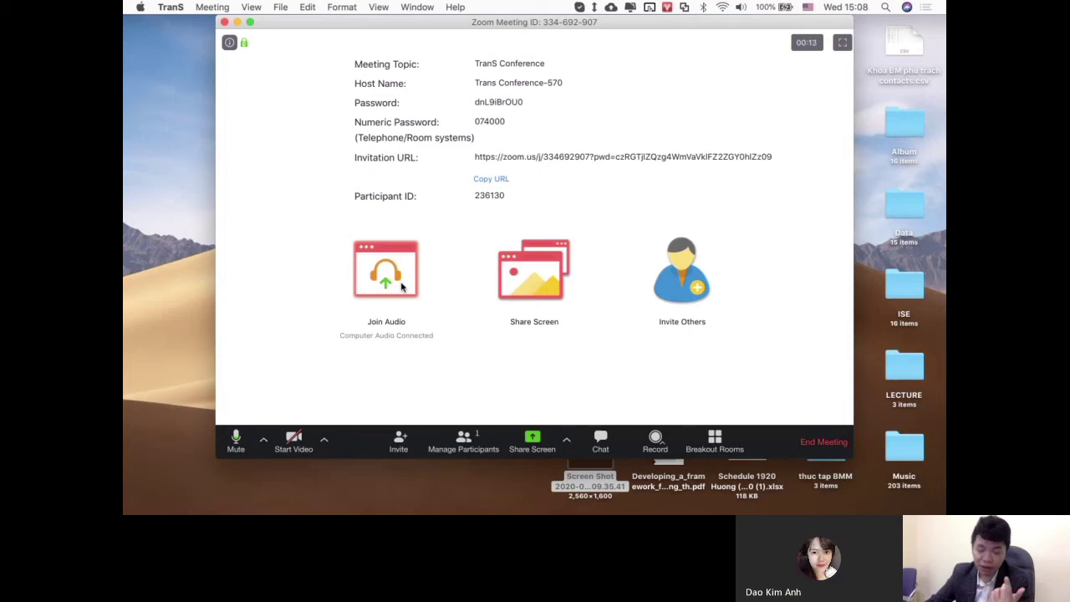
pyautogui.click(294, 443)
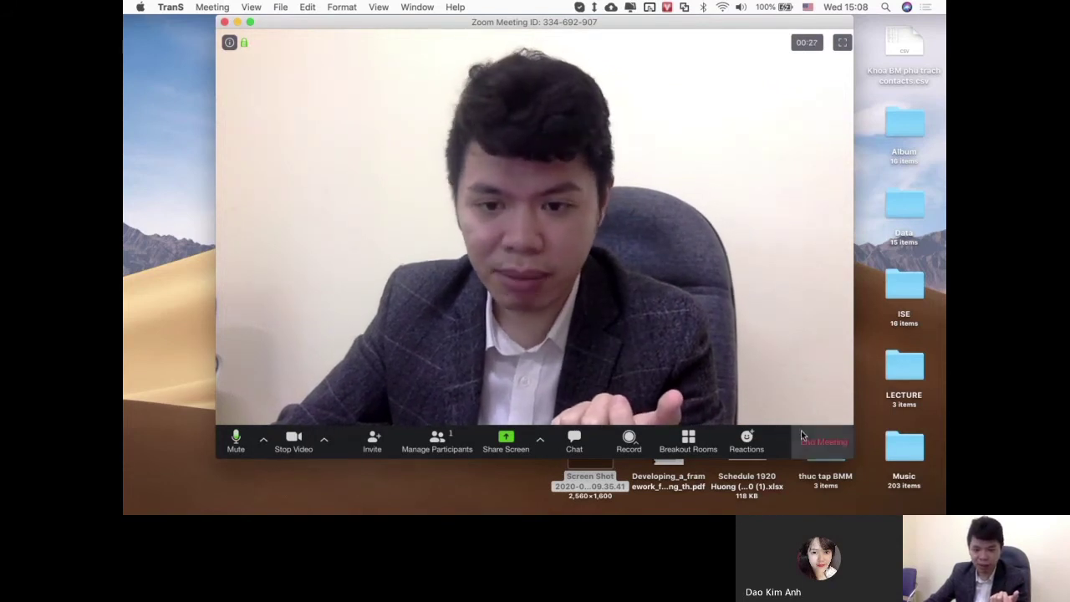
pyautogui.click(263, 440)
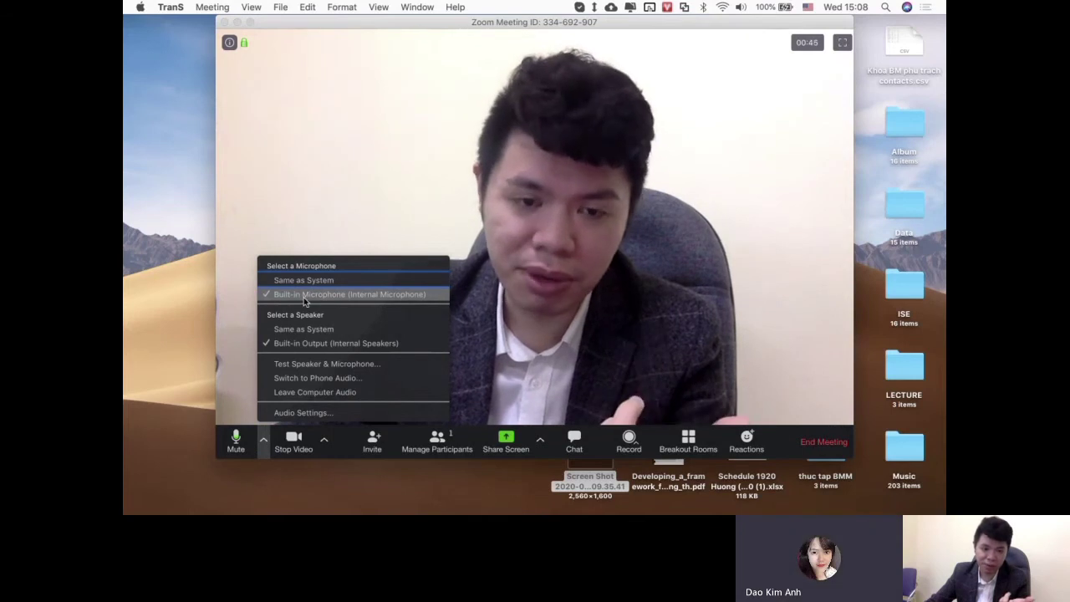
pyautogui.click(341, 210)
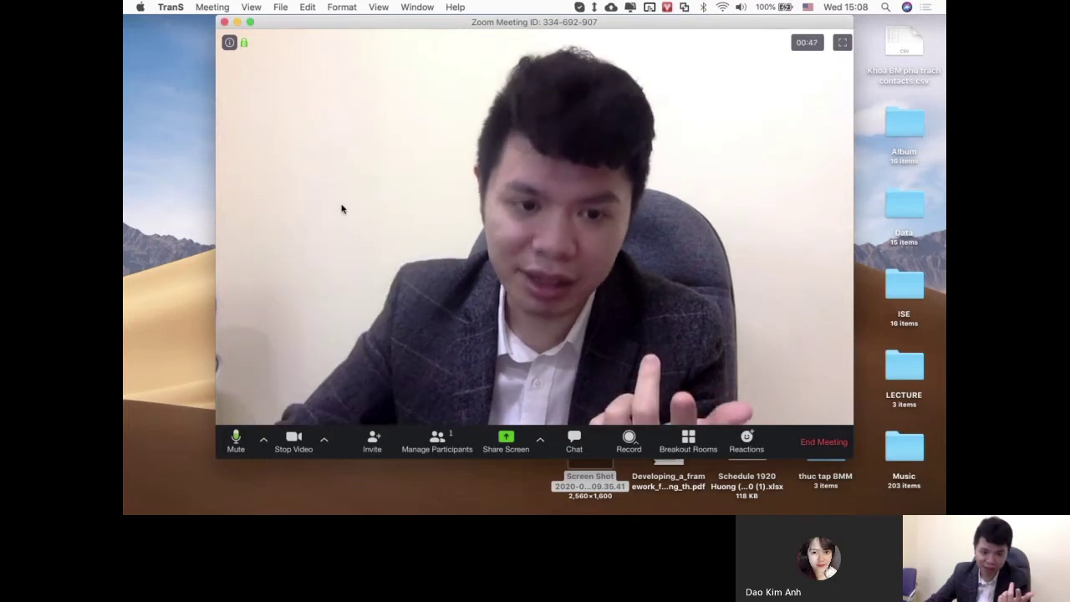
pyautogui.click(324, 442)
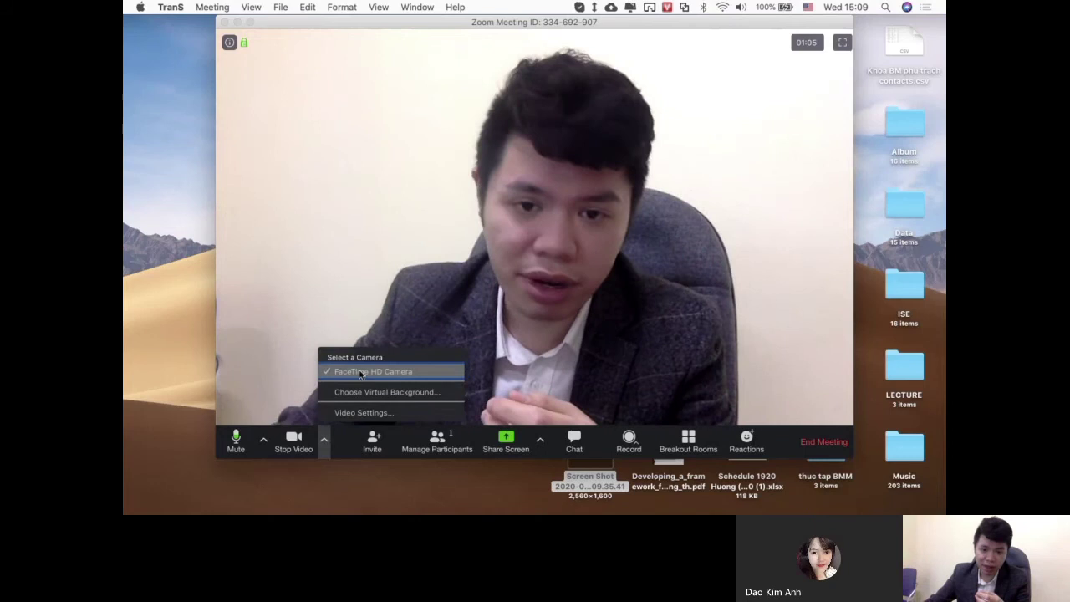
pyautogui.click(356, 376)
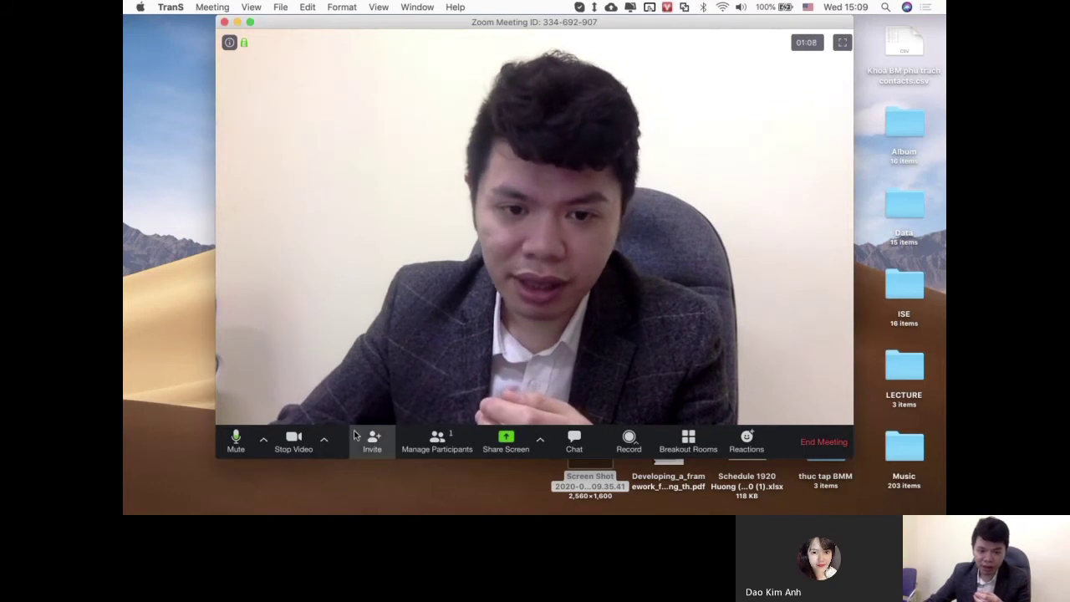
# - Open the Participants panel, which lists only the host
pyautogui.click(439, 443)
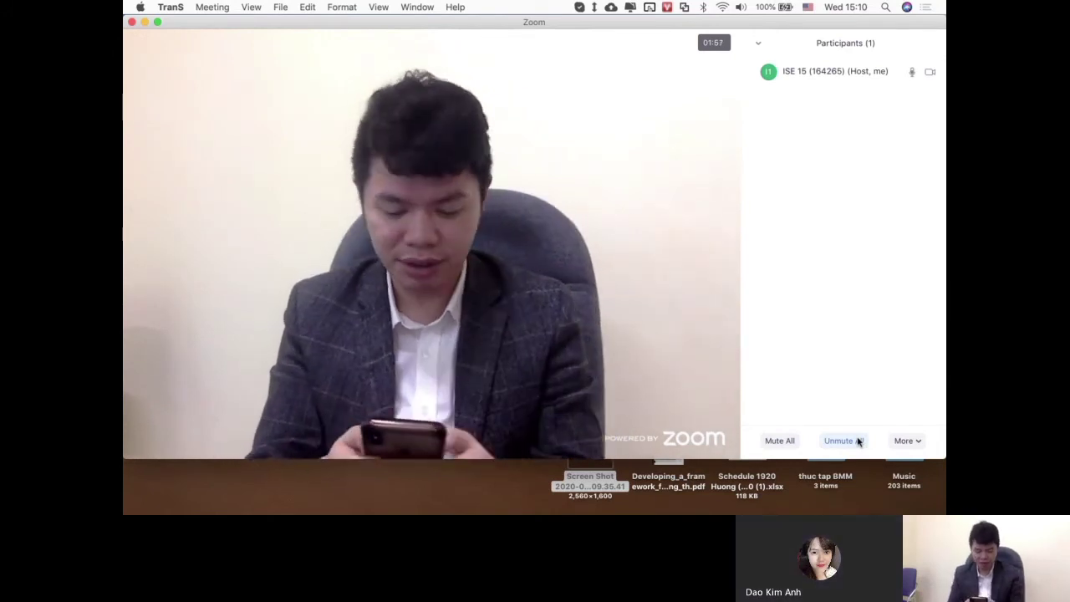
pyautogui.moveTo(516, 233)
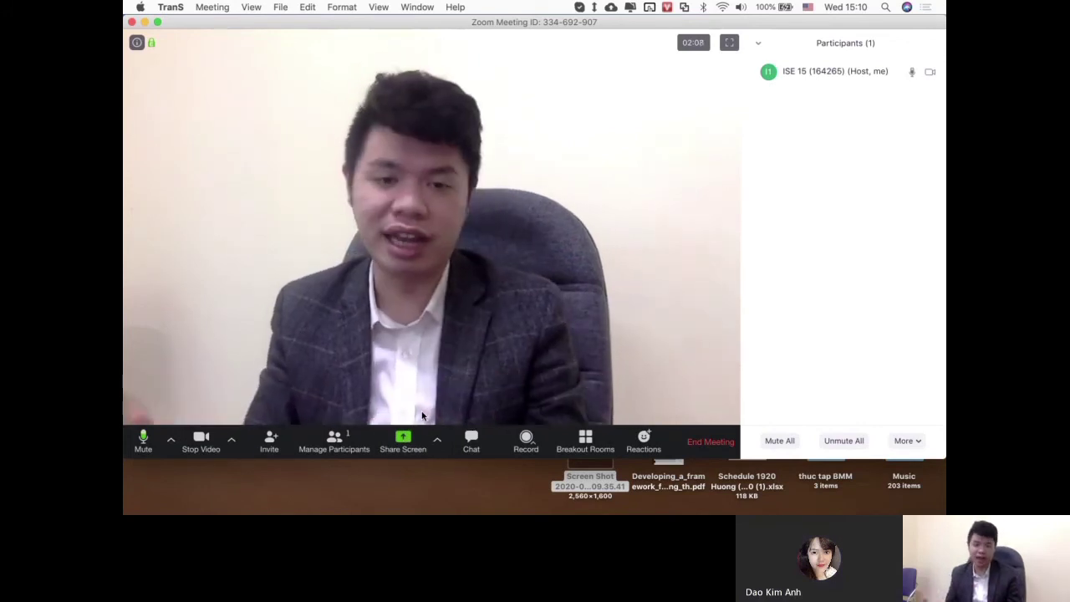
pyautogui.moveTo(394, 441)
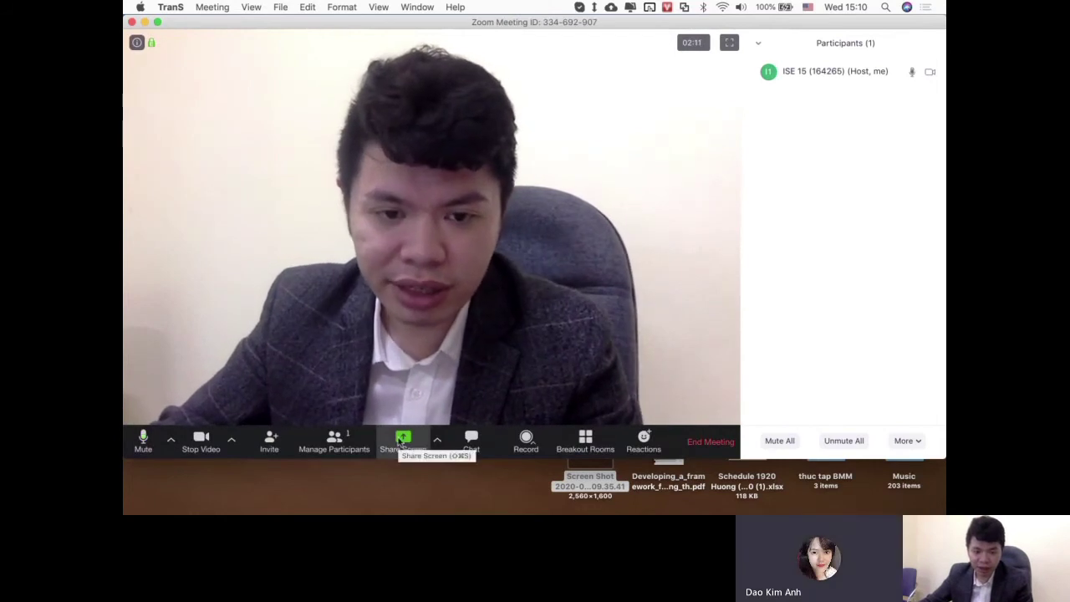
# - Share Desktop 1 with the meeting and move the TranS window to the upper left
pyautogui.click(410, 446)
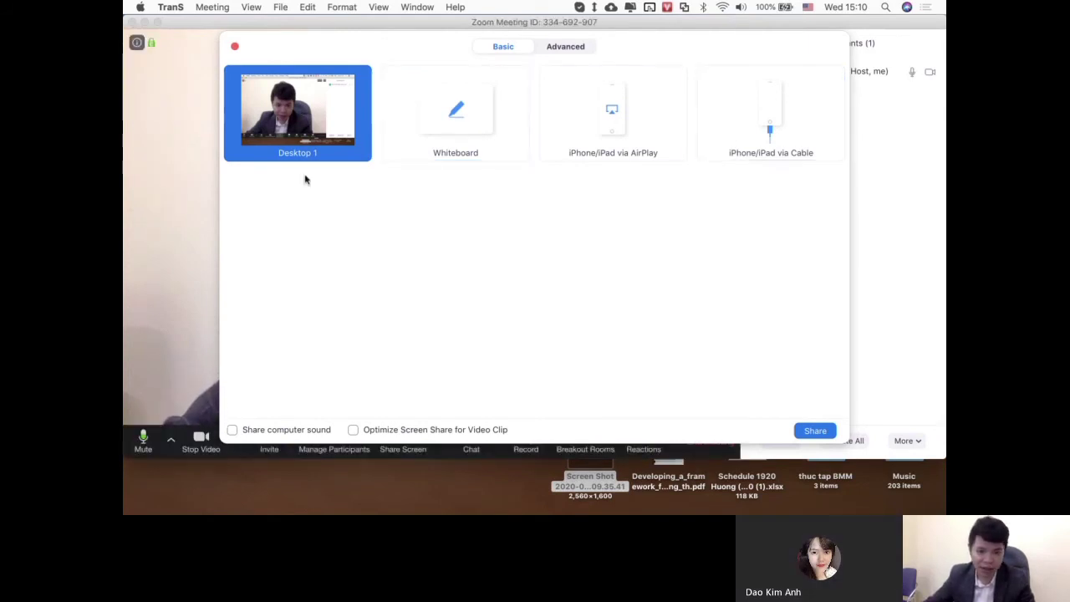
pyautogui.click(812, 435)
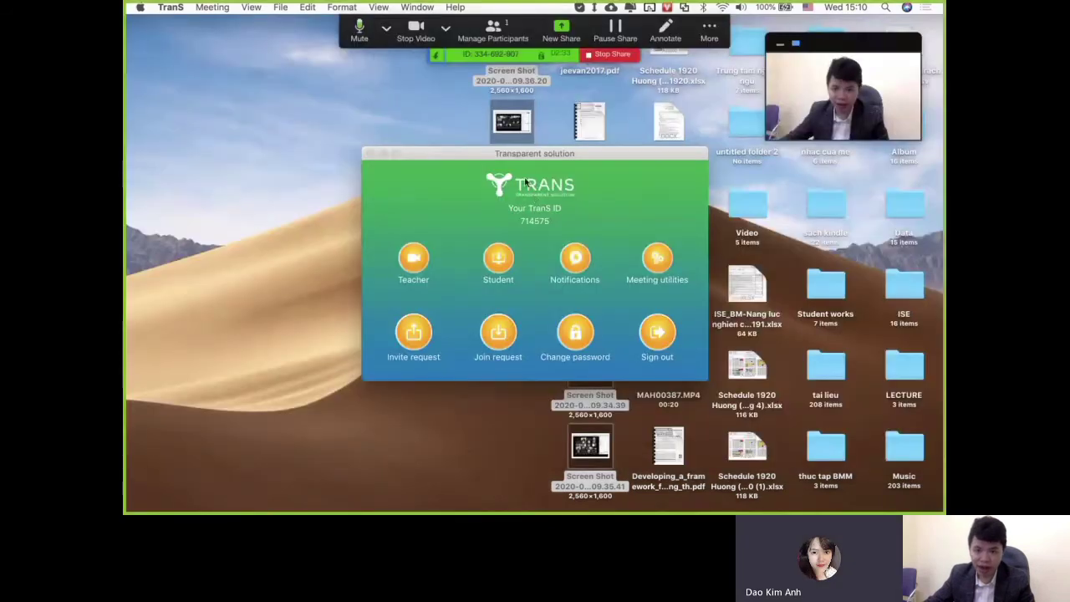
pyautogui.moveTo(540, 155); pyautogui.dragTo(299, 112)
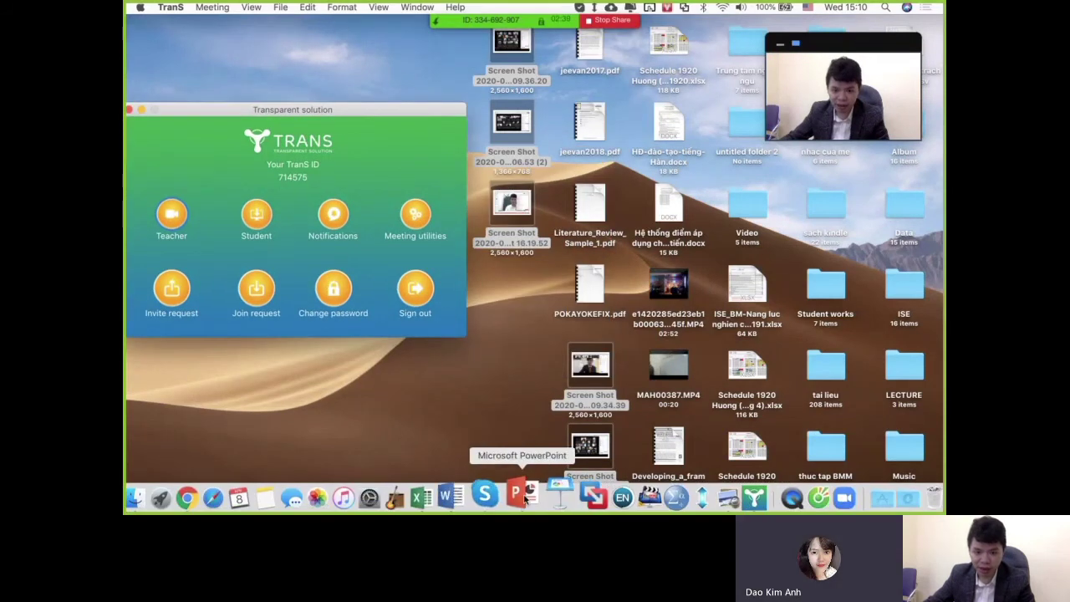
pyautogui.click(519, 496)
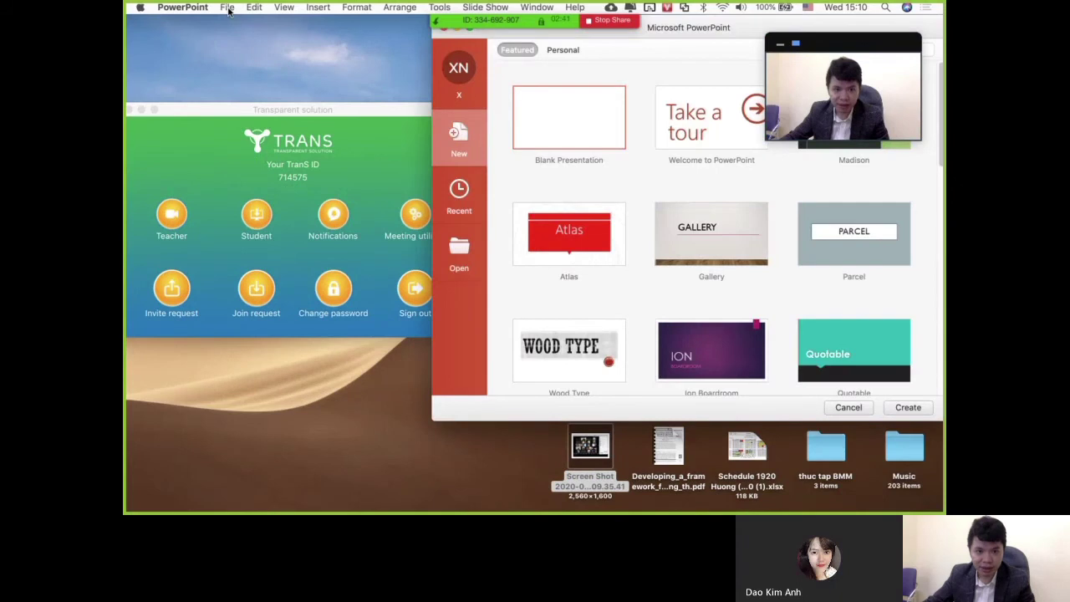
pyautogui.click(227, 7)
pyautogui.moveTo(260, 61)
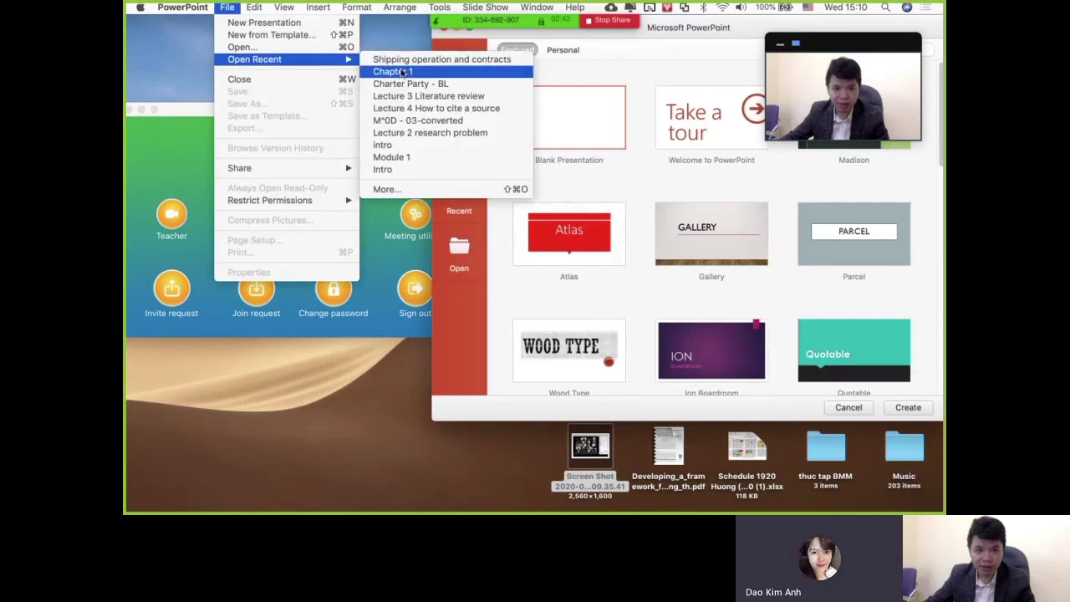
pyautogui.click(410, 83)
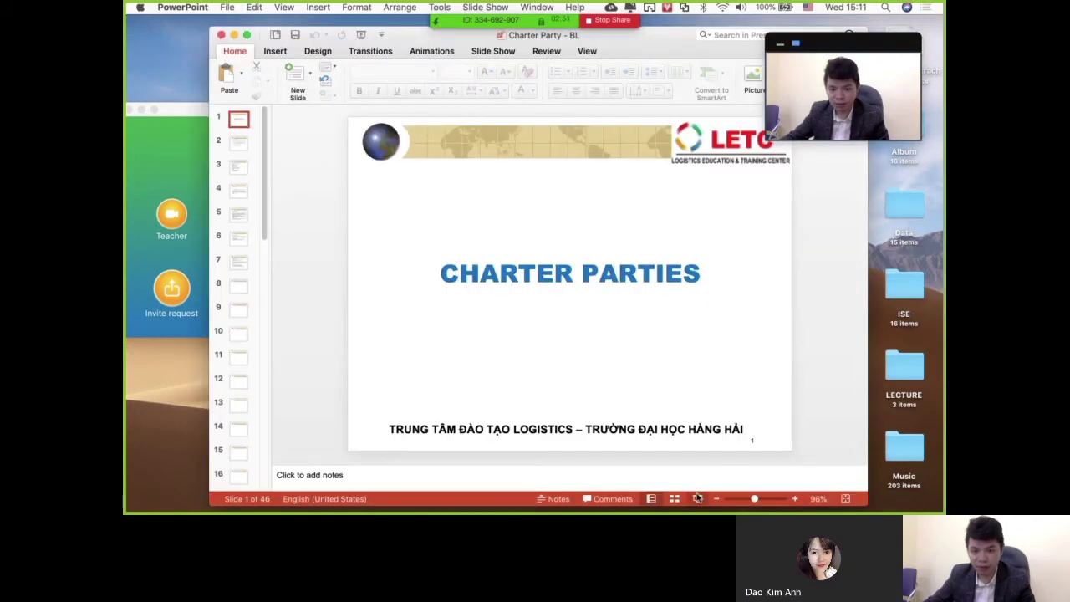
pyautogui.click(698, 498)
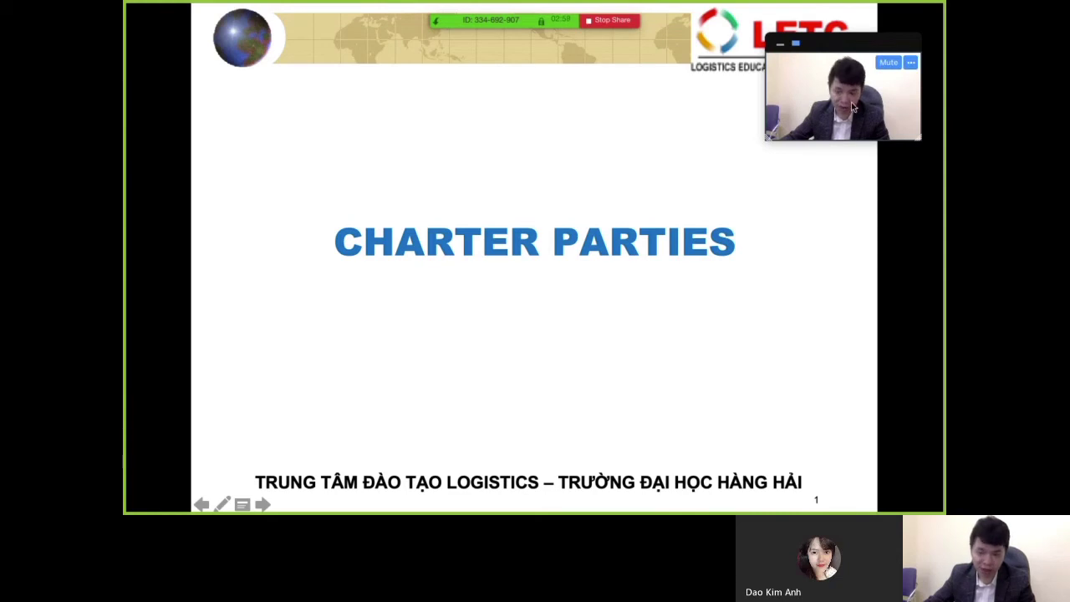
pyautogui.moveTo(787, 111); pyautogui.dragTo(207, 151)
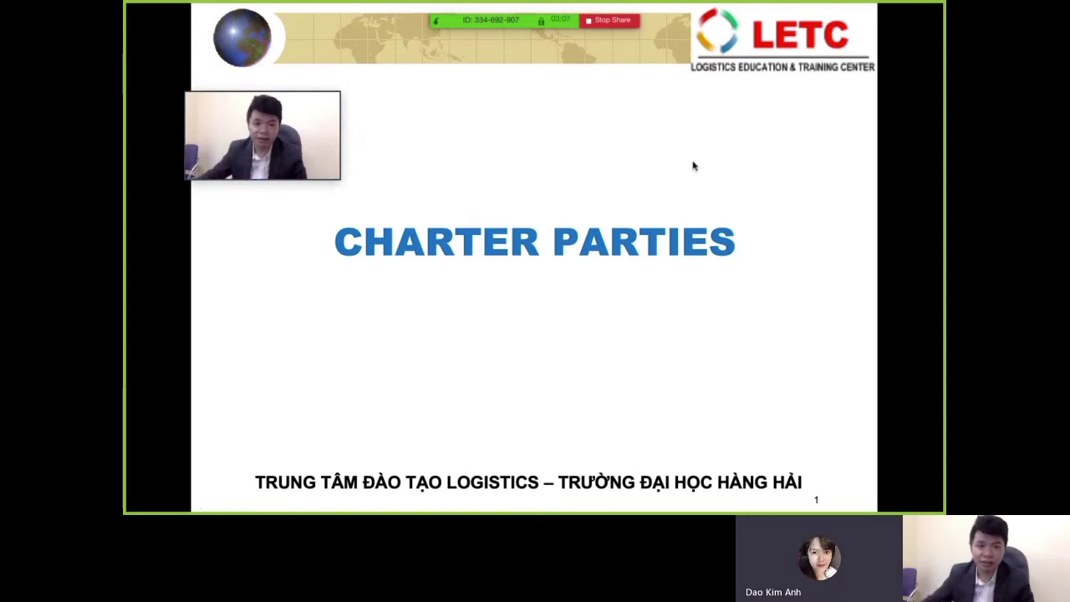
pyautogui.moveTo(249, 151)
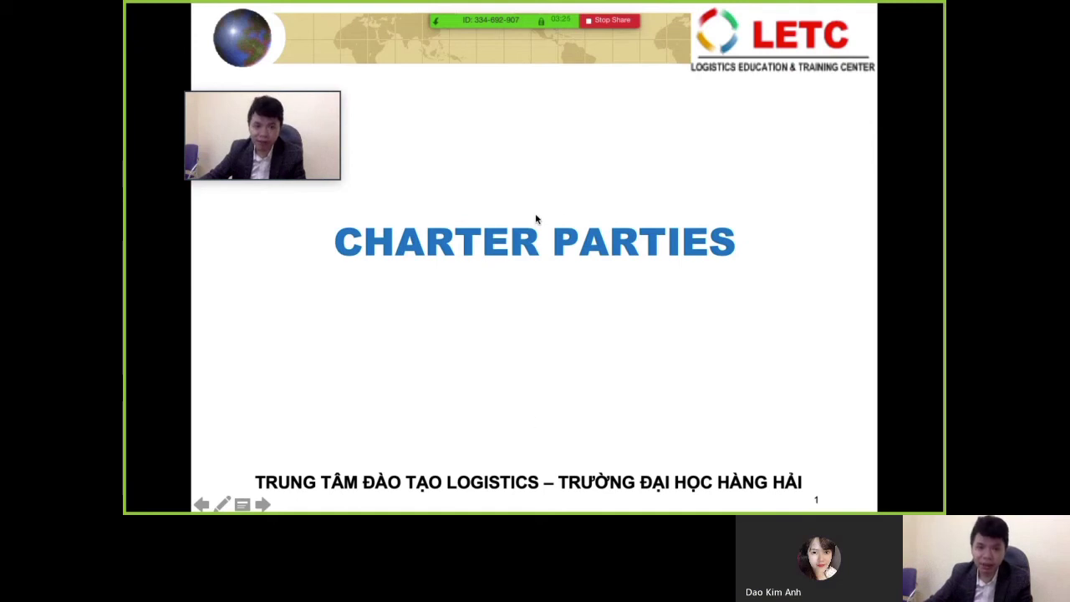
# - Stop the slide share, then send 'hello' to everyone in the meeting chat
pyautogui.click(602, 20)
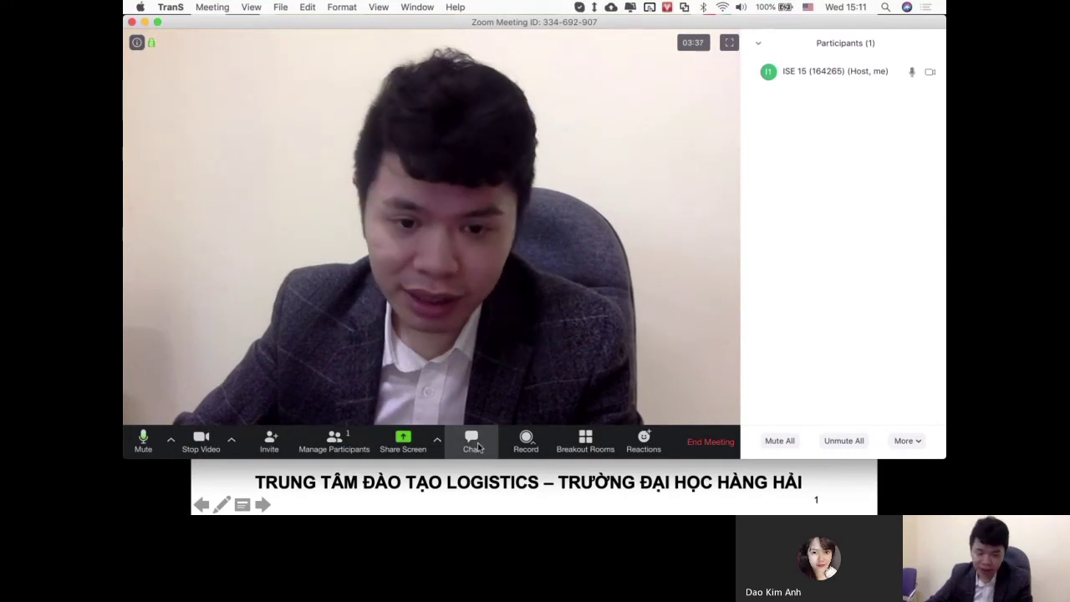
pyautogui.click(482, 443)
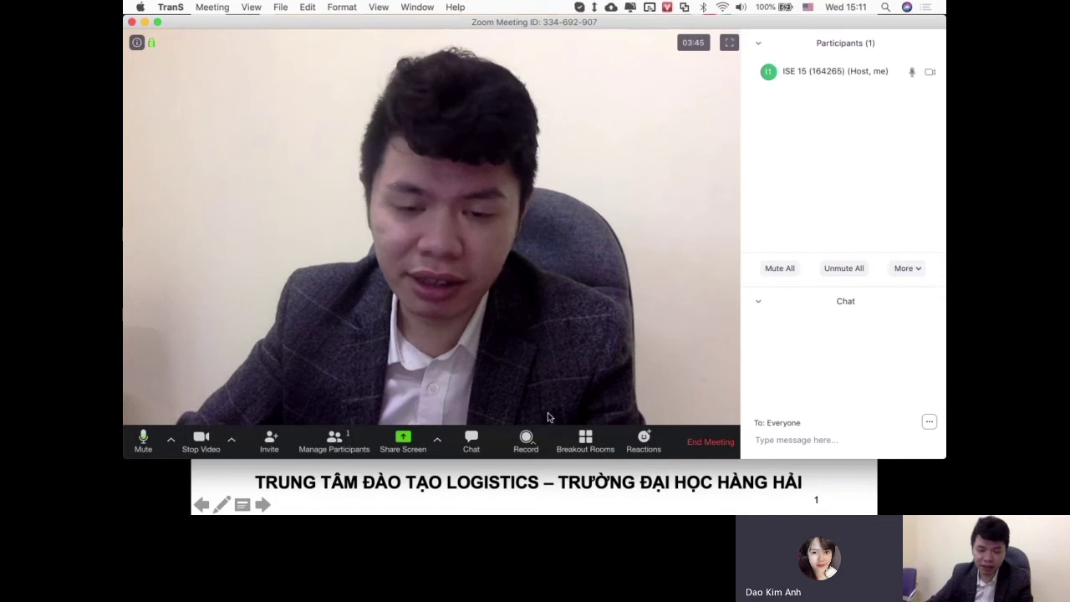
pyautogui.click(784, 439)
pyautogui.write('hello')
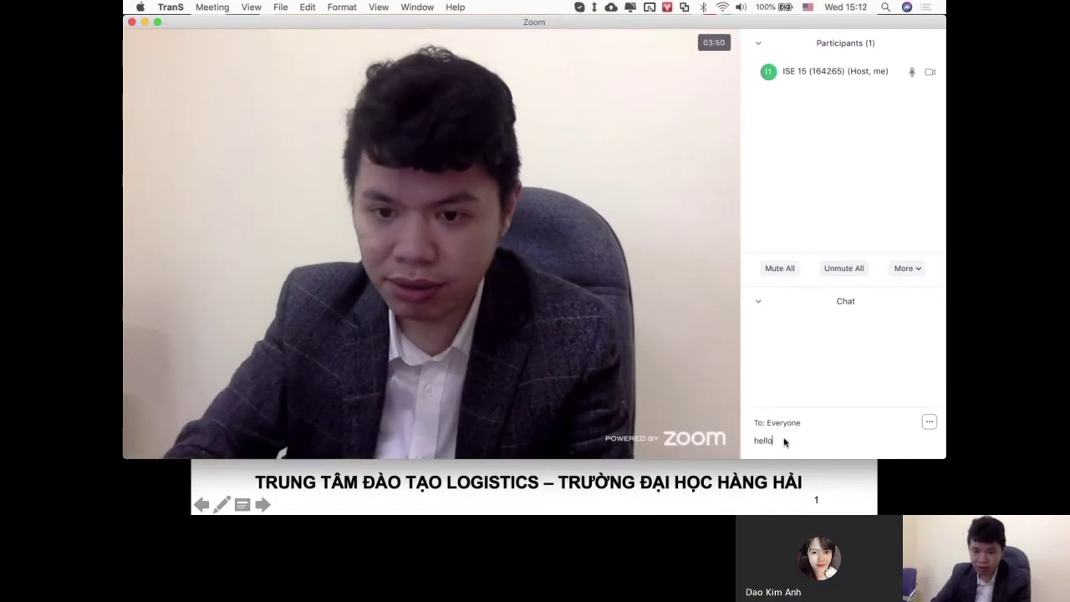
pyautogui.press('Return')
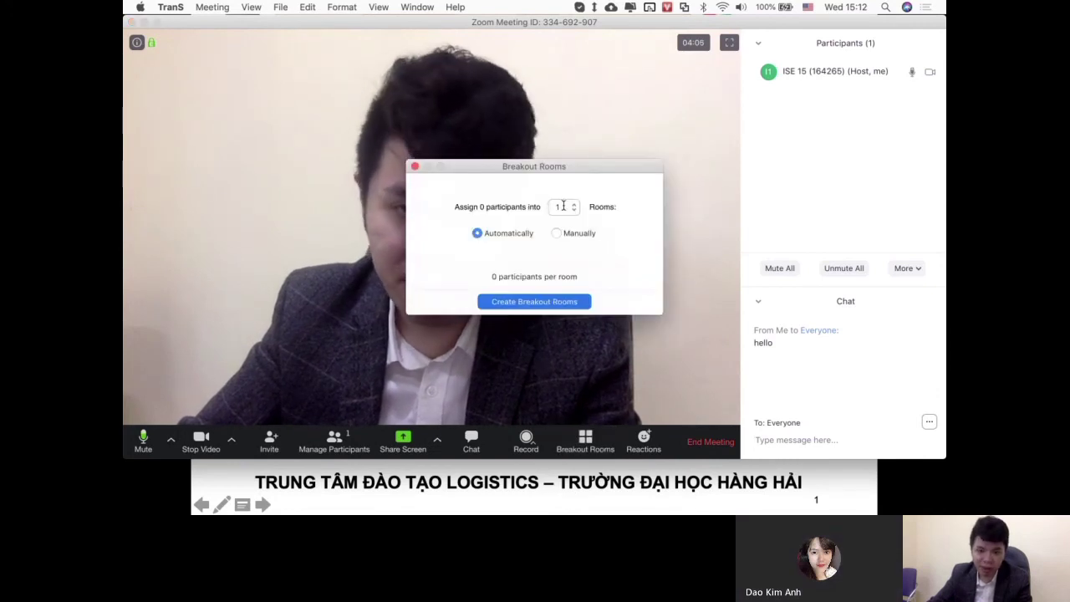
# - Create 4 breakout rooms and assign all participants to them
pyautogui.moveTo(542, 167); pyautogui.dragTo(644, 164)
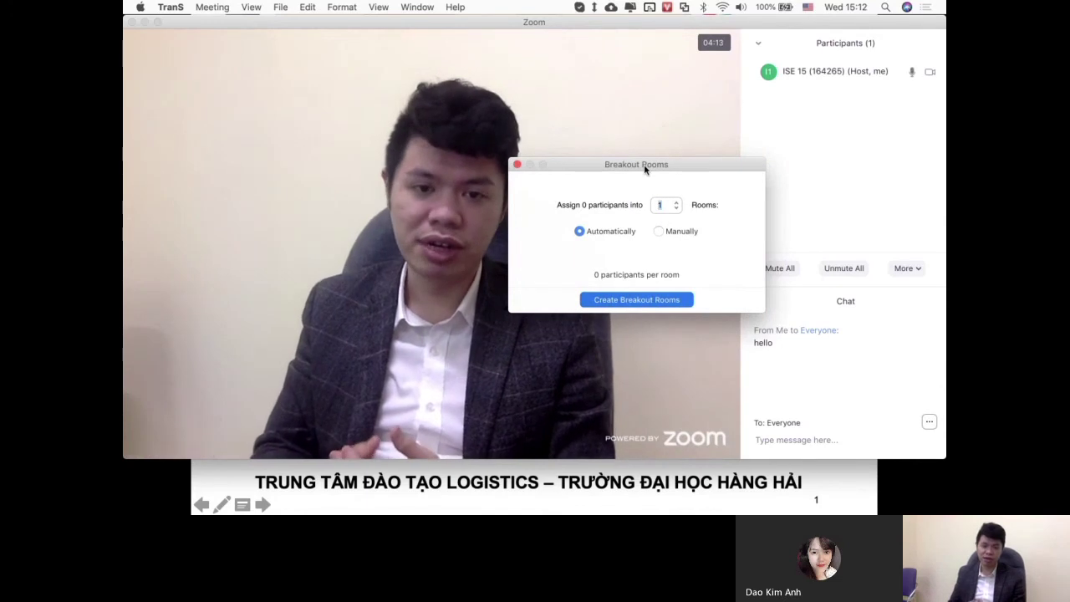
pyautogui.write('4')
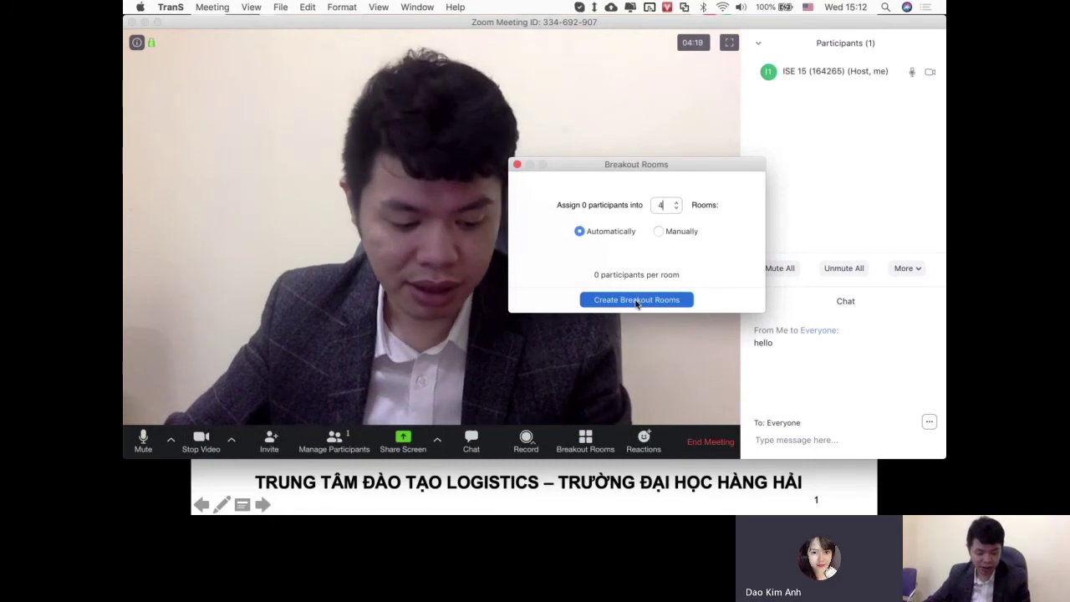
pyautogui.click(637, 300)
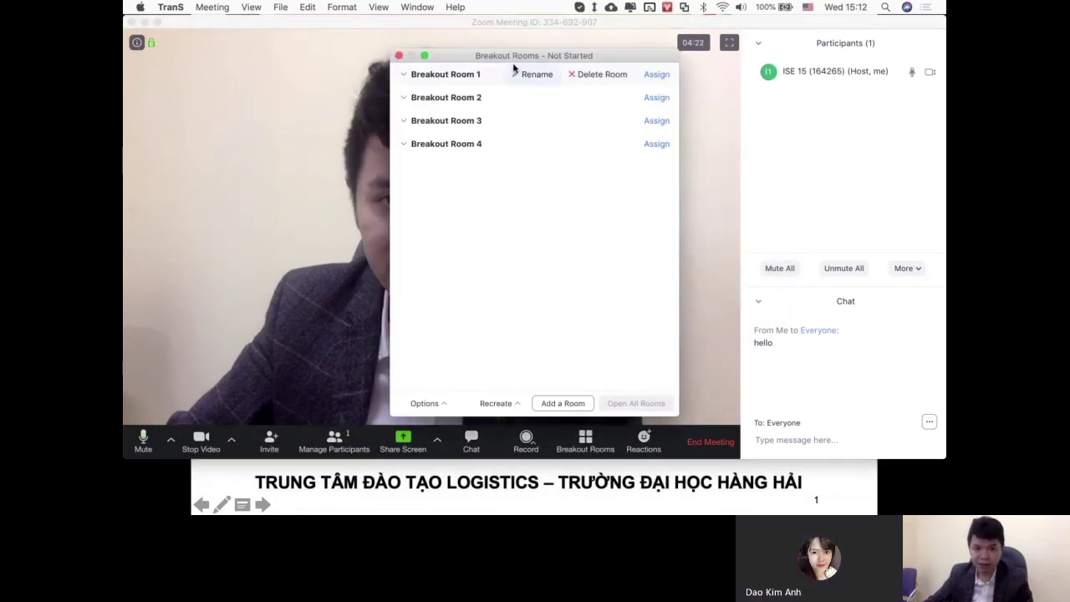
pyautogui.moveTo(540, 53); pyautogui.dragTo(668, 60)
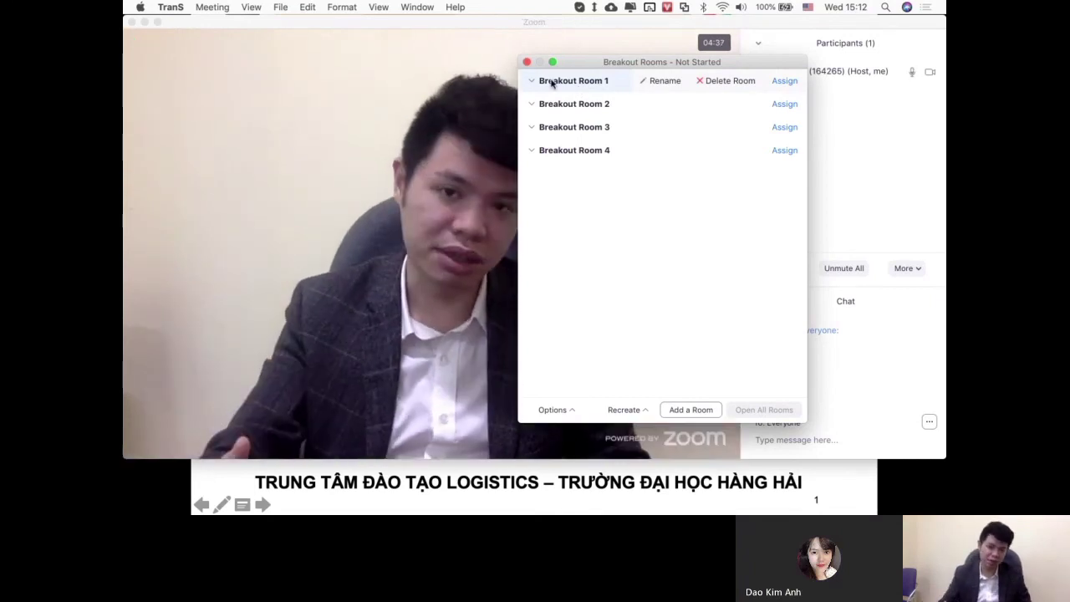
pyautogui.click(782, 82)
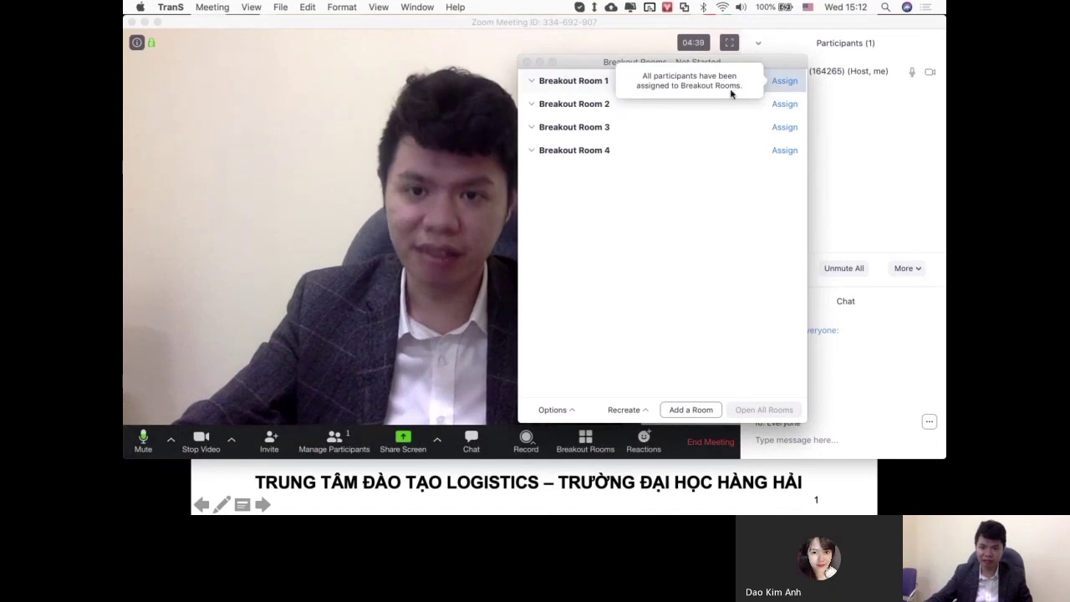
# - Close the 'Breakout Rooms - Not Started' window, returning to the meeting video view
pyautogui.click(529, 62)
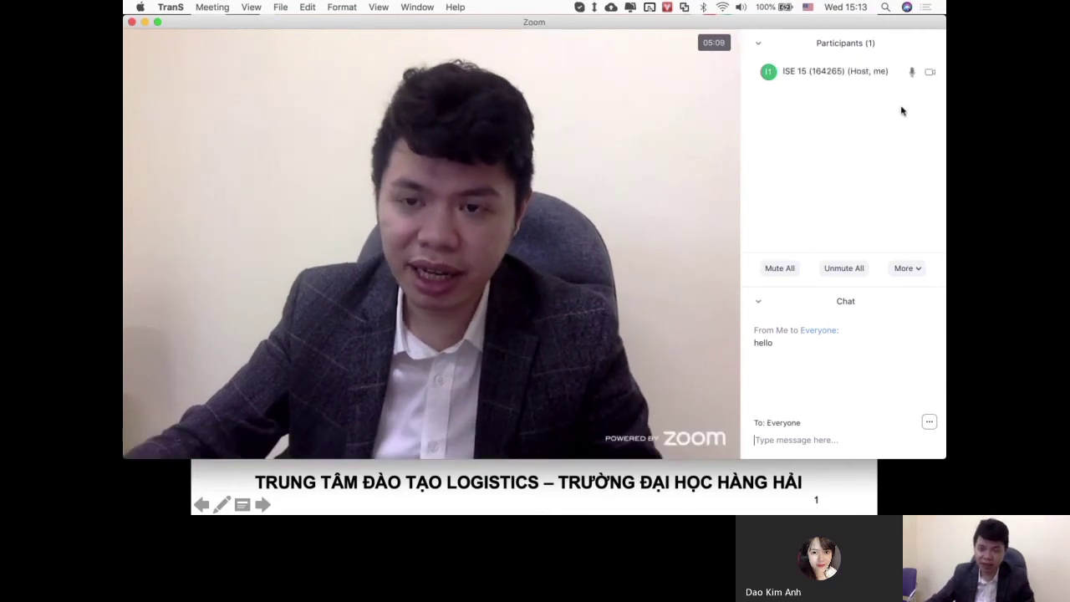
pyautogui.moveTo(872, 82)
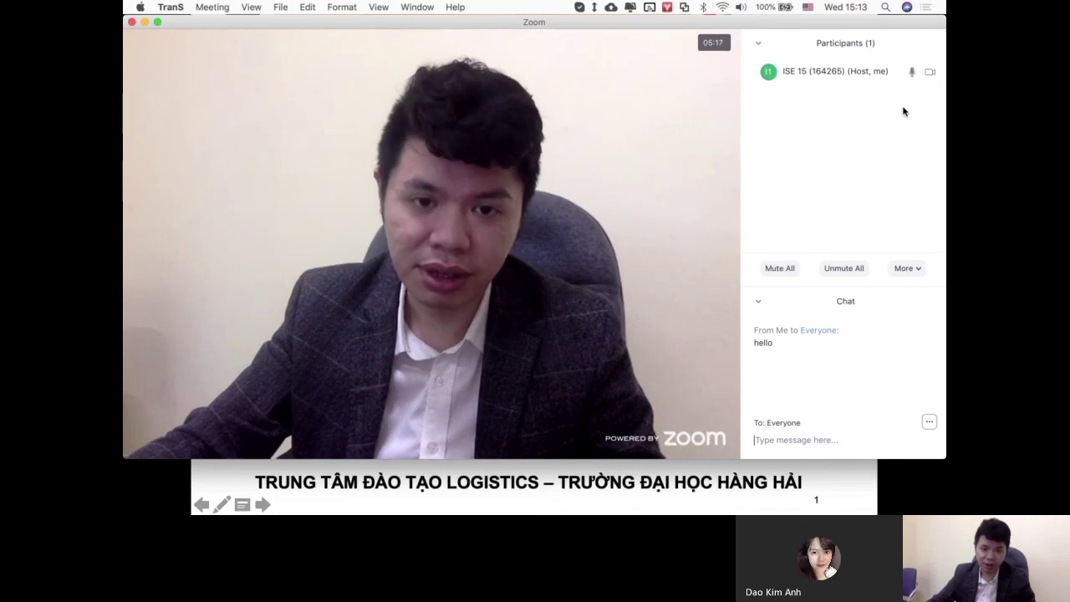
pyautogui.moveTo(919, 76)
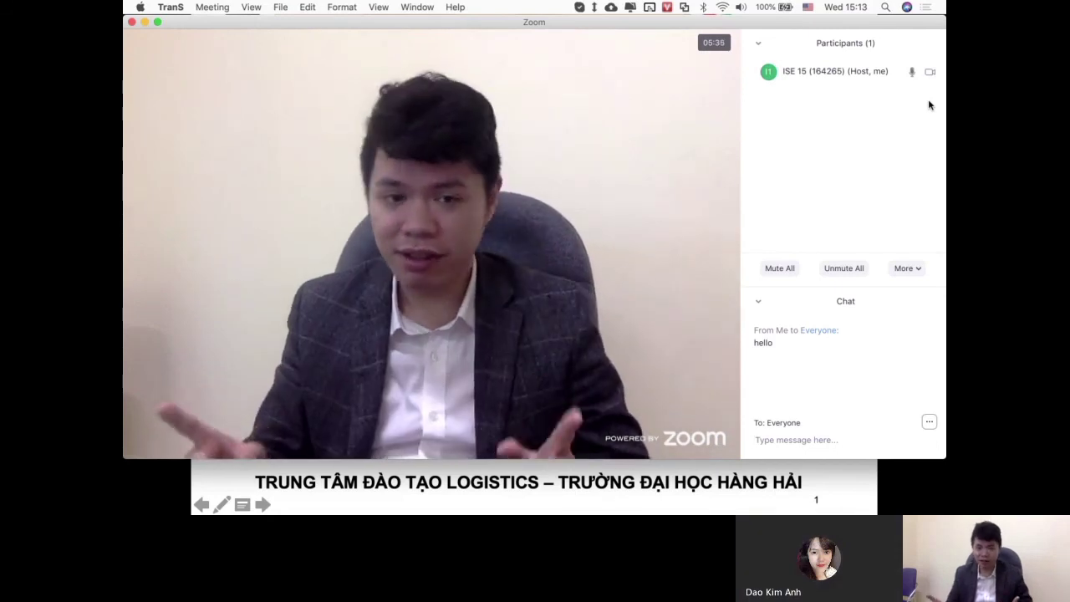
pyautogui.moveTo(676, 125)
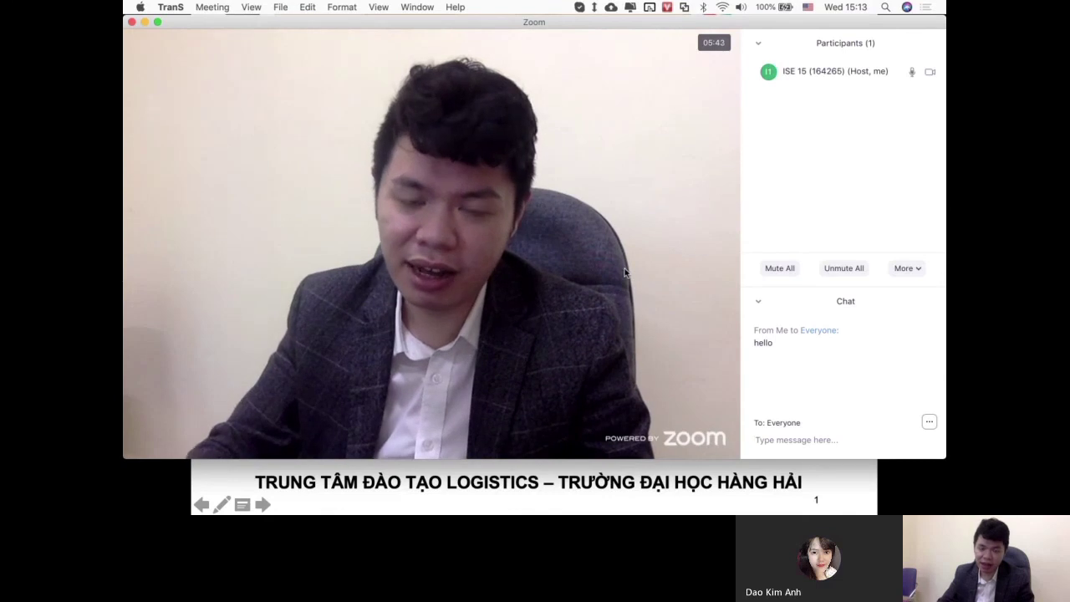
pyautogui.moveTo(644, 410)
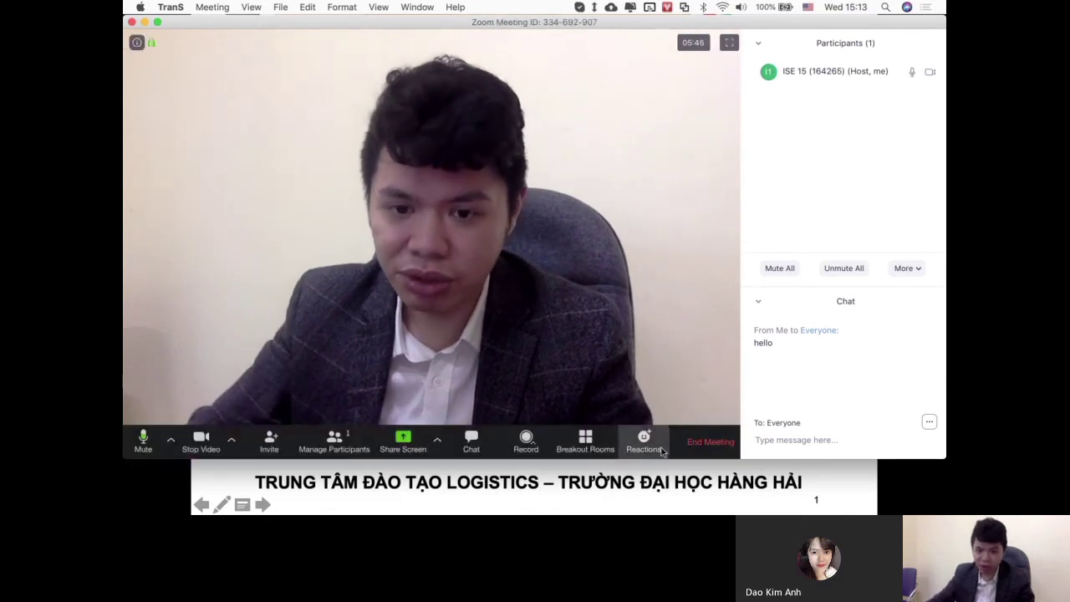
# - End the meeting for all participants
pyautogui.click(705, 441)
pyautogui.click(623, 285)
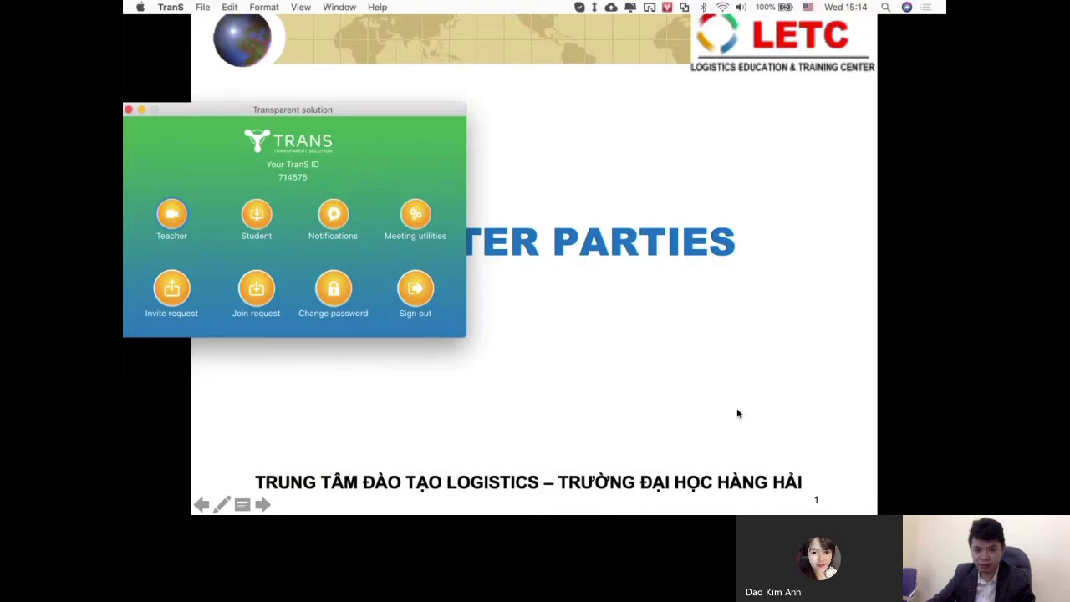
pyautogui.click(737, 413)
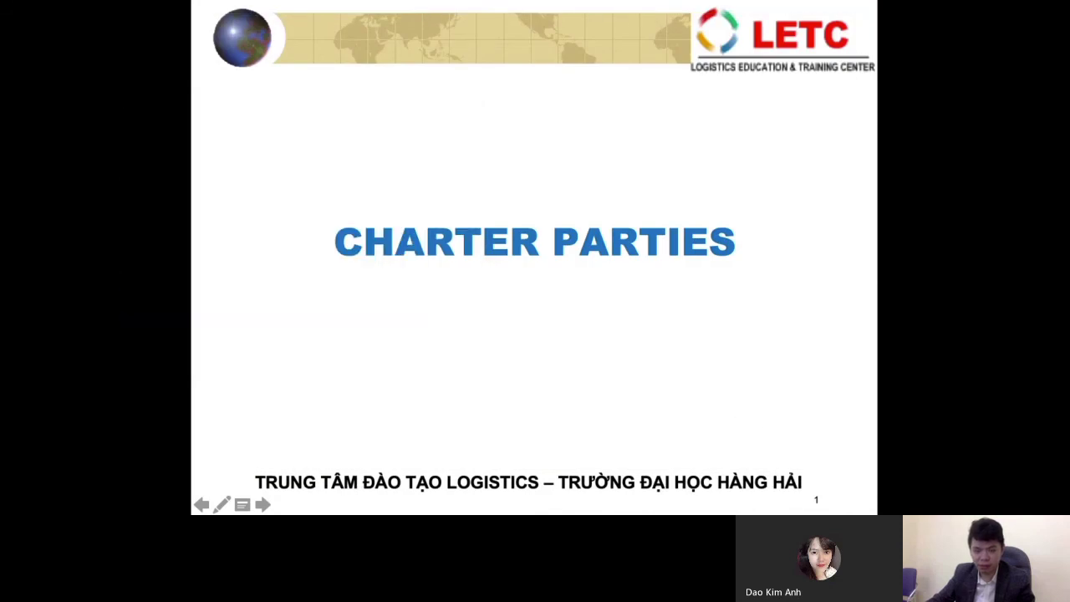
# - End the Charter Parties slideshow and switch to the Skype call
pyautogui.rightClick(740, 336)
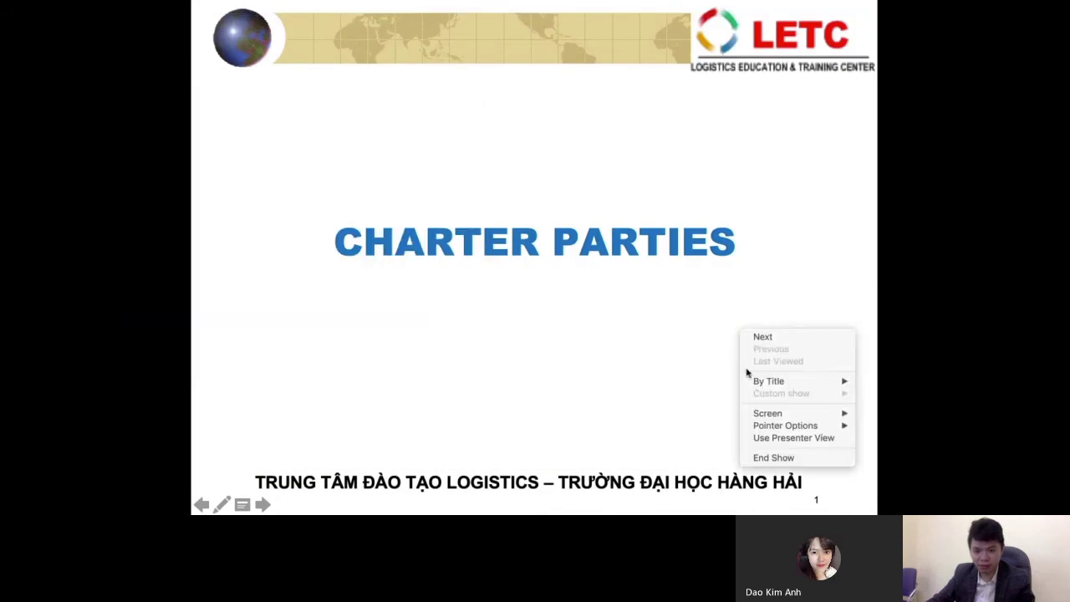
pyautogui.moveTo(769, 417)
pyautogui.click(490, 406)
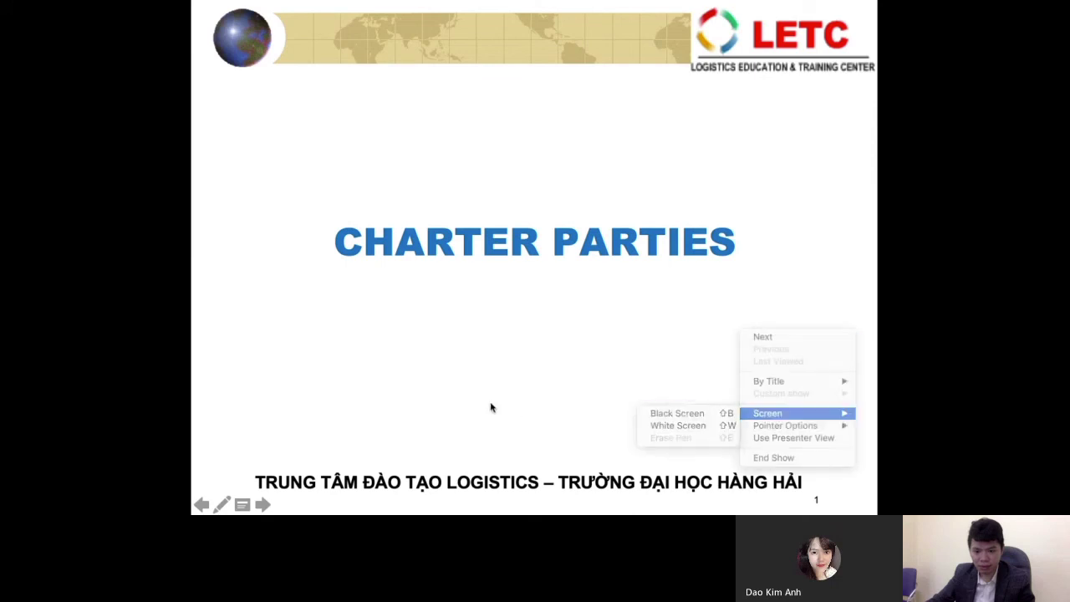
pyautogui.rightClick(719, 426)
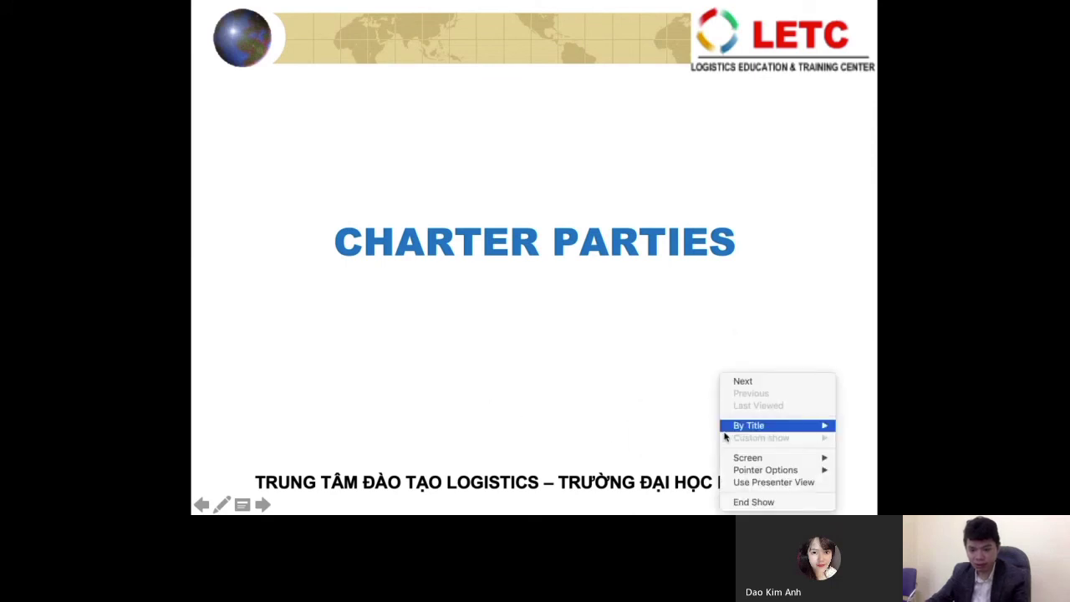
pyautogui.click(765, 504)
pyautogui.moveTo(728, 498)
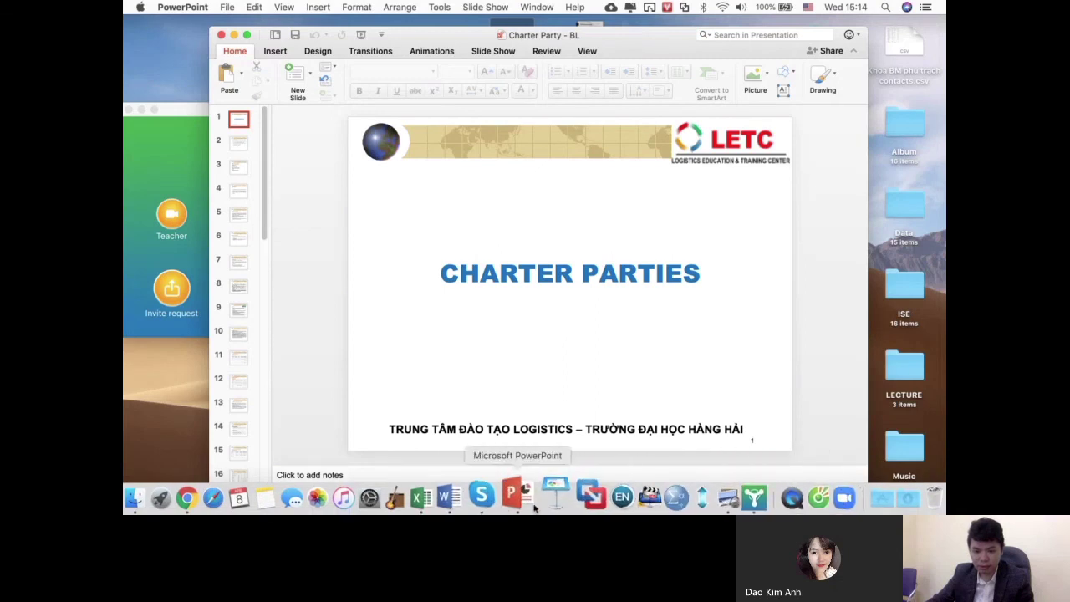
pyautogui.click(493, 499)
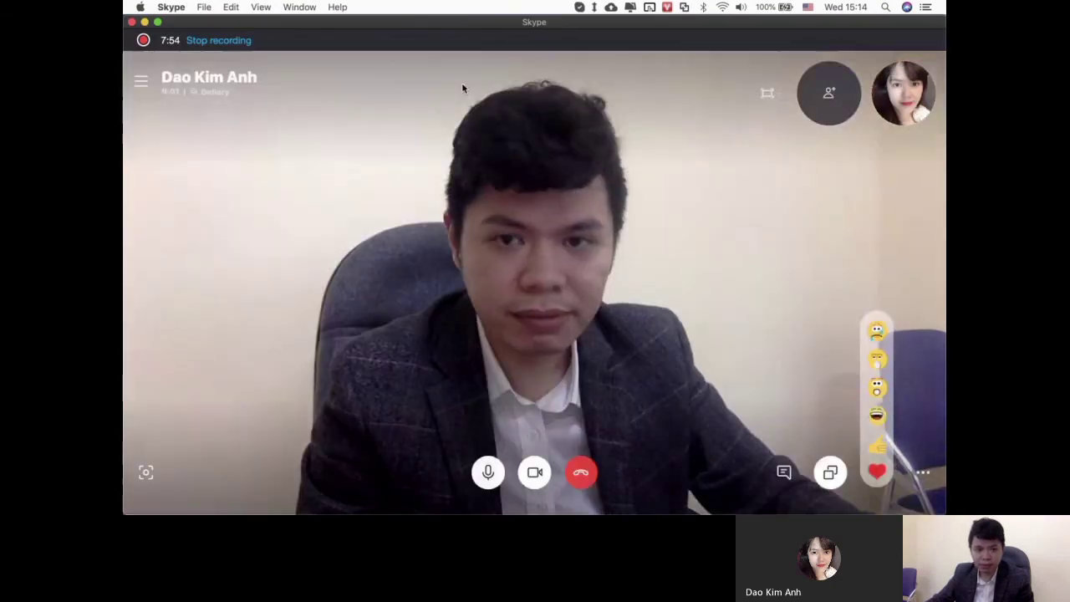